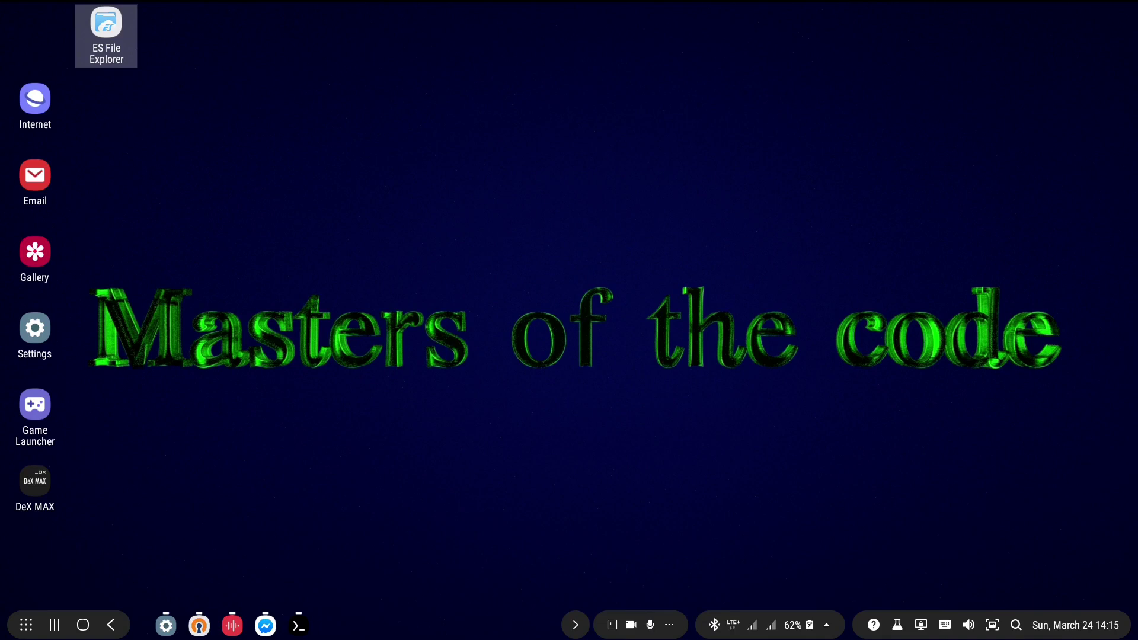
Launch Termux from the DeX taskbar and switch to a root shell with su
{"action": "left_click", "coordinate": [298, 625]}
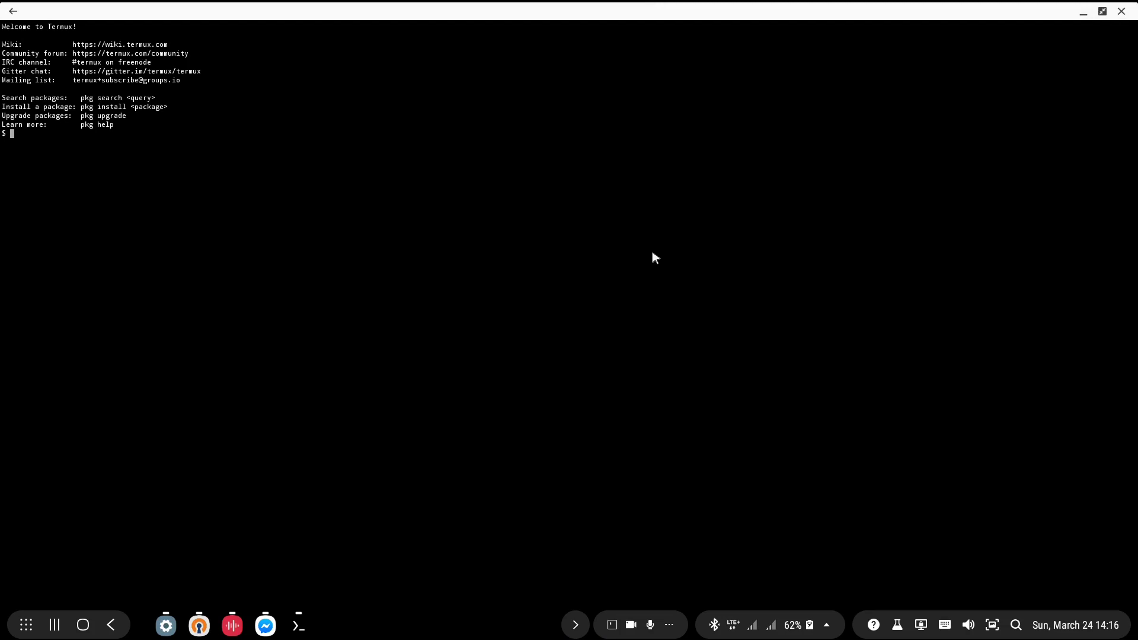
{"action": "type", "text": "w"}
{"action": "type", "text": "u"}
{"action": "key", "text": "Return"}
{"action": "key", "text": "Return"}
{"action": "key", "text": "Return"}
{"action": "key", "text": "Return"}
{"action": "key", "text": "Return"}
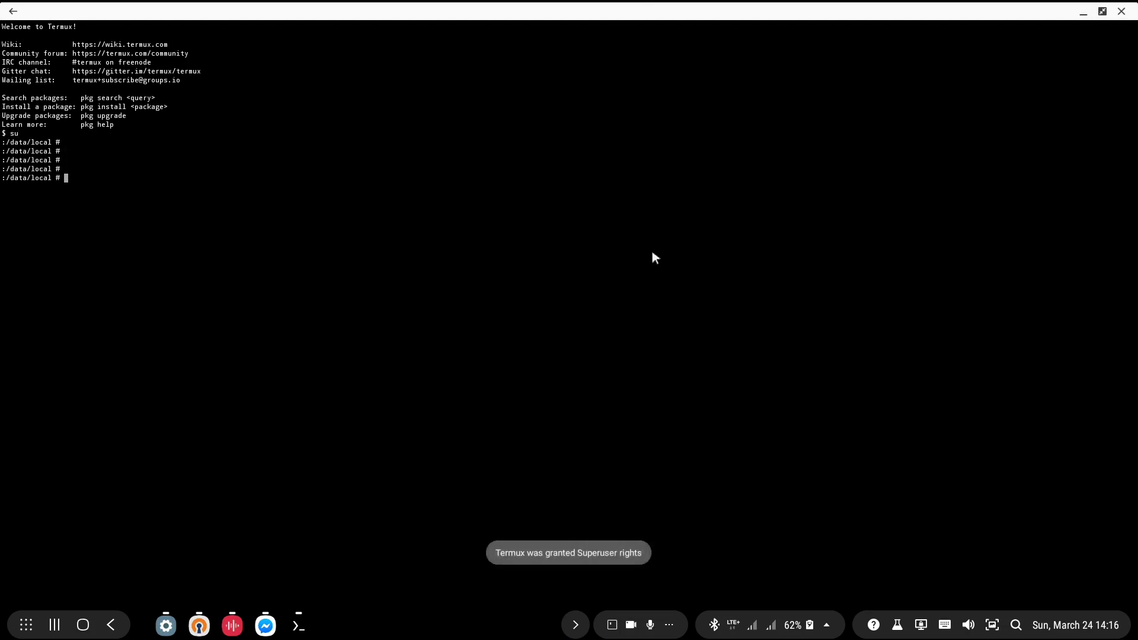
{"action": "type", "text": "ls -lah "}
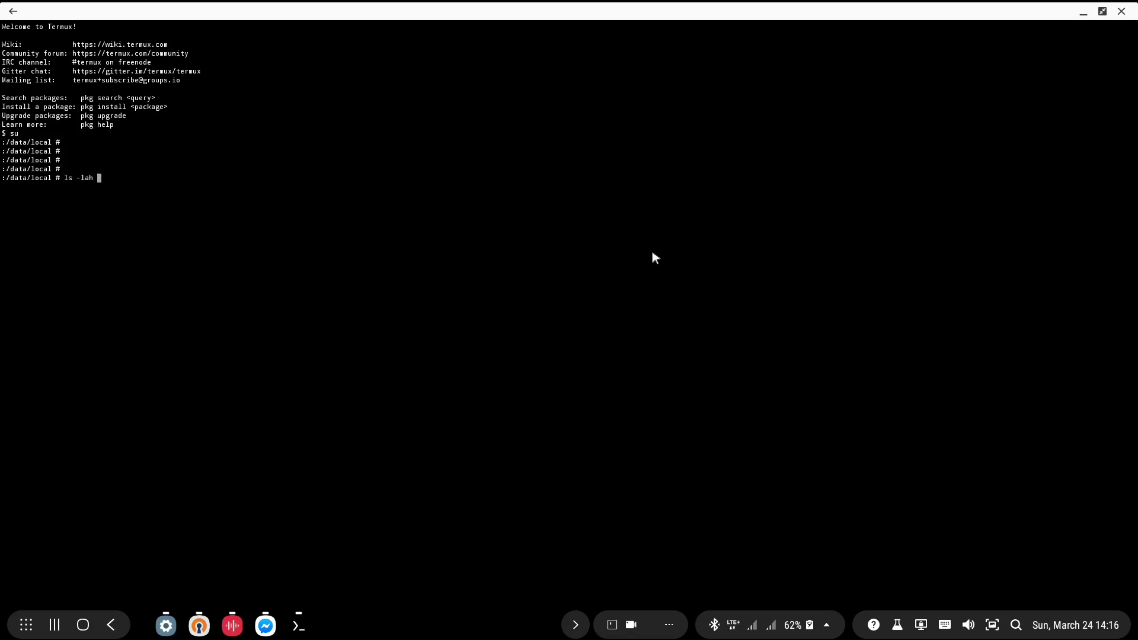
{"action": "type", "text": "/"}
{"action": "type", "text": "sdcard/"}
{"action": "type", "text": "de"}
List /sdcard/debian64_chr.img in detail, confirming a 3.9G root-owned file
{"action": "key", "text": "Tab"}
{"action": "key", "text": "Tab"}
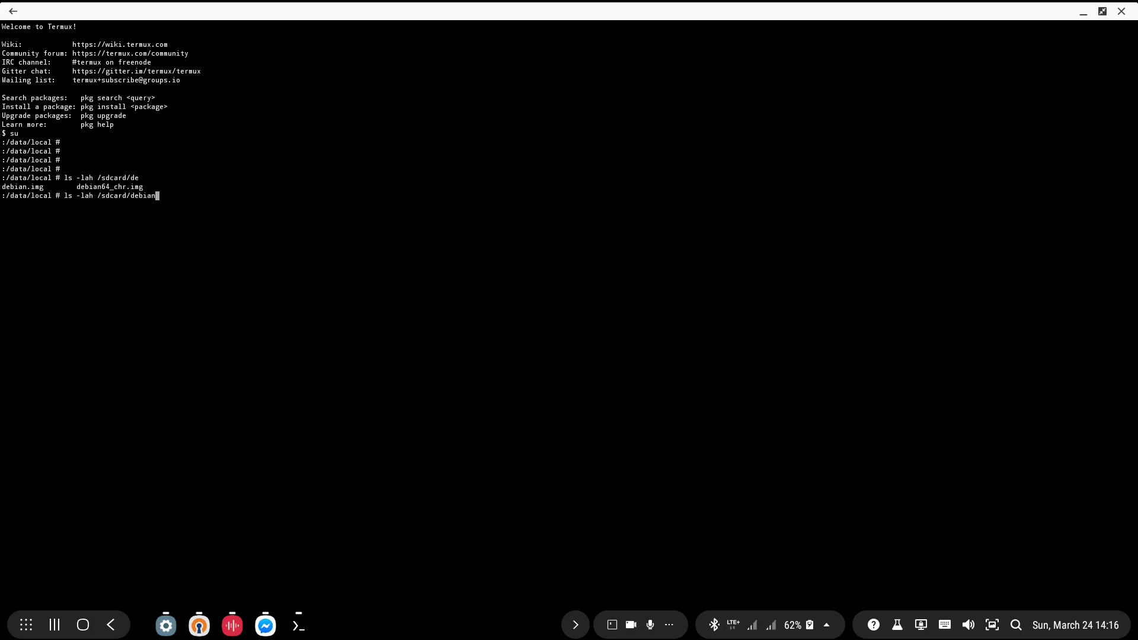
{"action": "type", "text": "6"}
{"action": "key", "text": "Tab"}
{"action": "key", "text": "Left"}
{"action": "key", "text": "Left"}
{"action": "key", "text": "Left"}
{"action": "key", "text": "Right"}
{"action": "key", "text": "Right"}
{"action": "key", "text": "Right"}
{"action": "key", "text": "Return"}
{"action": "key", "text": "Return"}
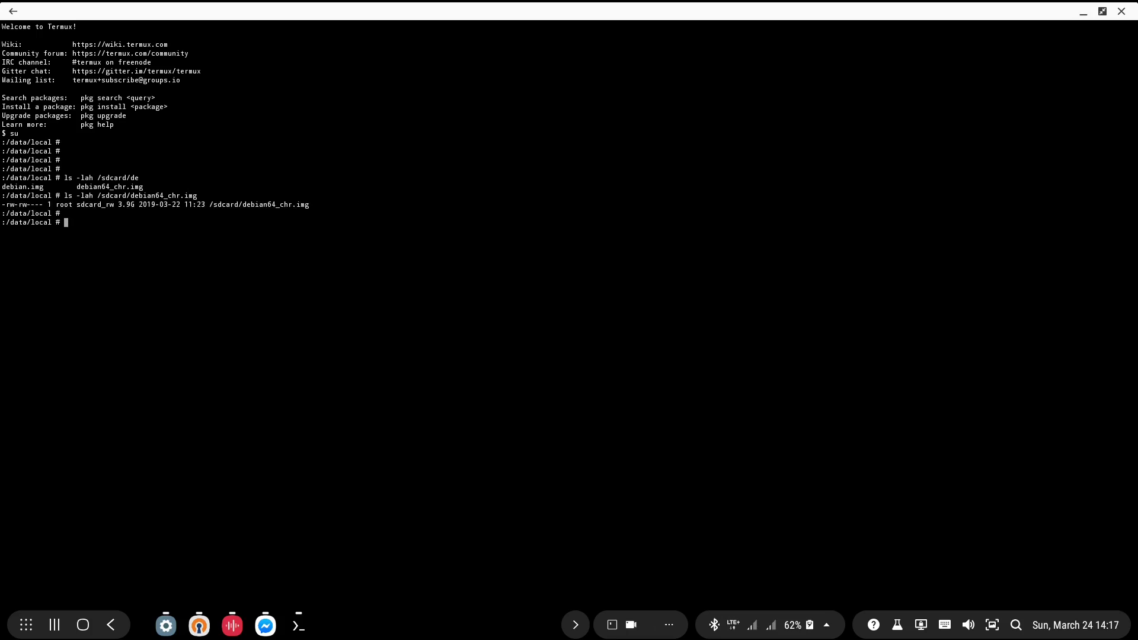
{"action": "type", "text": "ls -lah "}
{"action": "type", "text": "ch"}
List chroot.codebase/, showing android_install.sh and the data, sdcard and tmp folders
{"action": "key", "text": "Tab"}
{"action": "key", "text": "Return"}
{"action": "key", "text": "Return"}
{"action": "key", "text": "Return"}
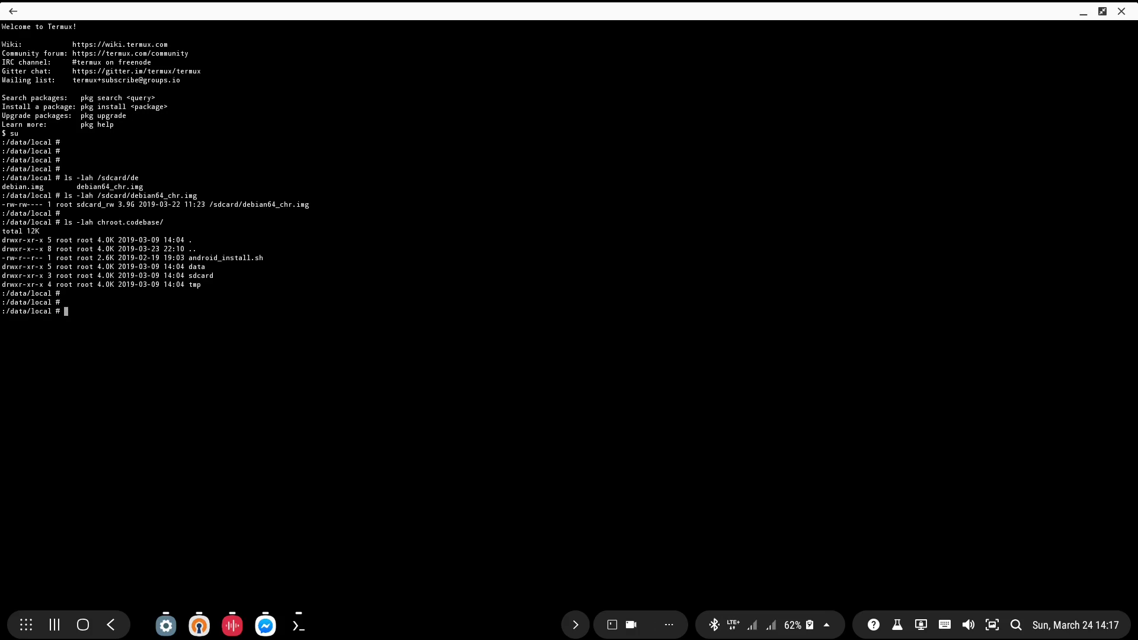